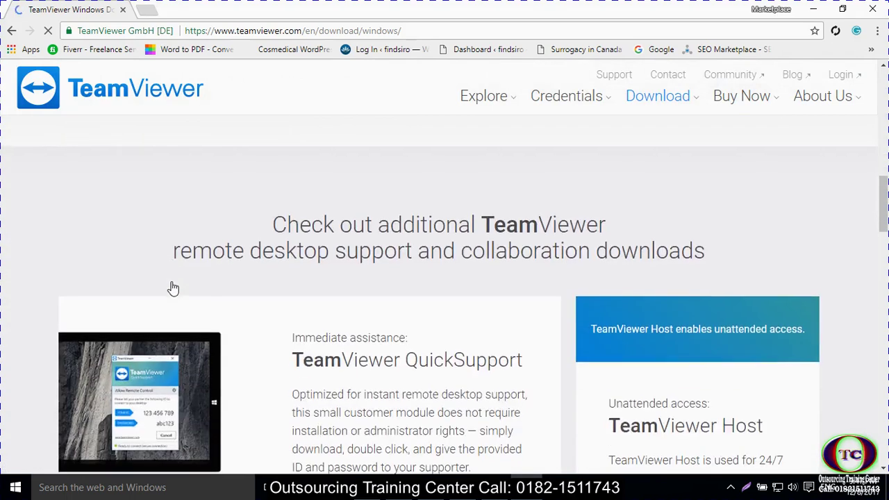
scroll(97, 385, down, 1)
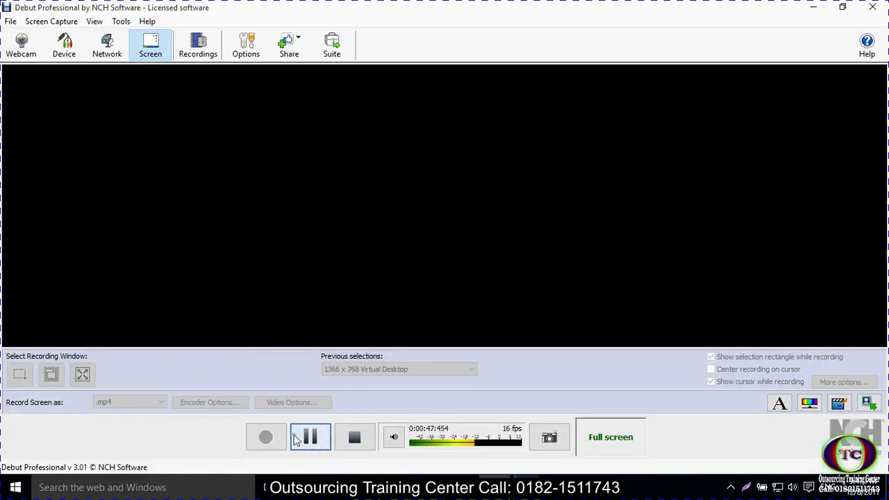
click(306, 438)
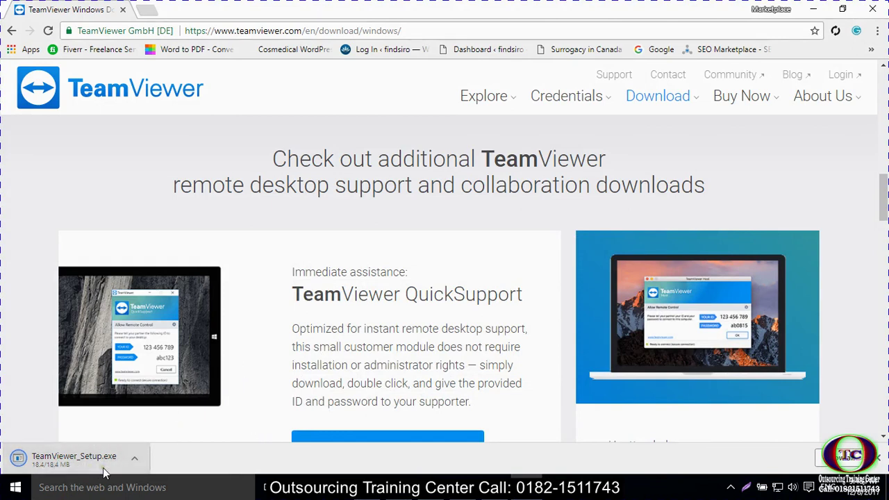
Look through the additional TeamViewer downloads offered on the Windows download page.
scroll(368, 336, down, 4)
scroll(365, 336, down, 5)
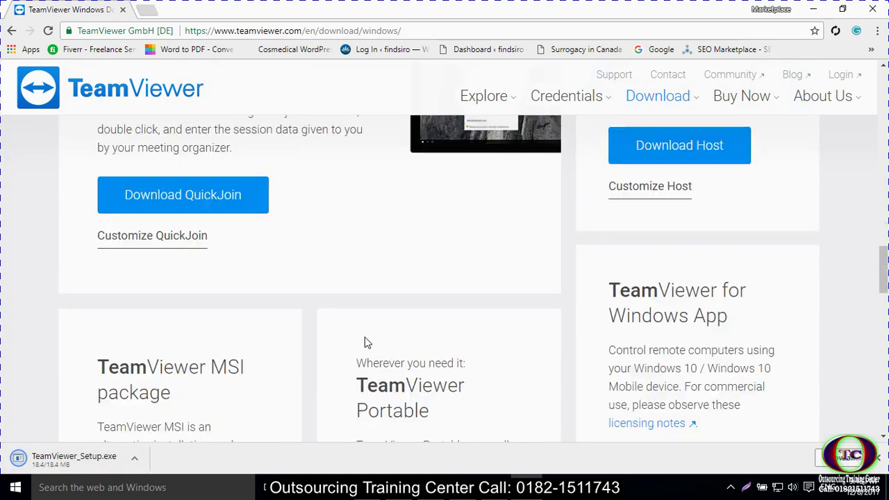
scroll(282, 345, up, 1)
scroll(280, 345, down, 12)
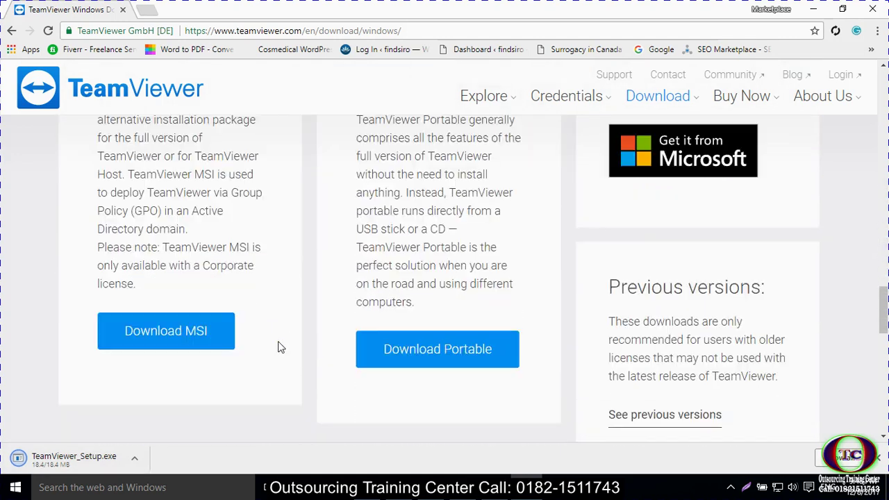
scroll(286, 346, up, 20)
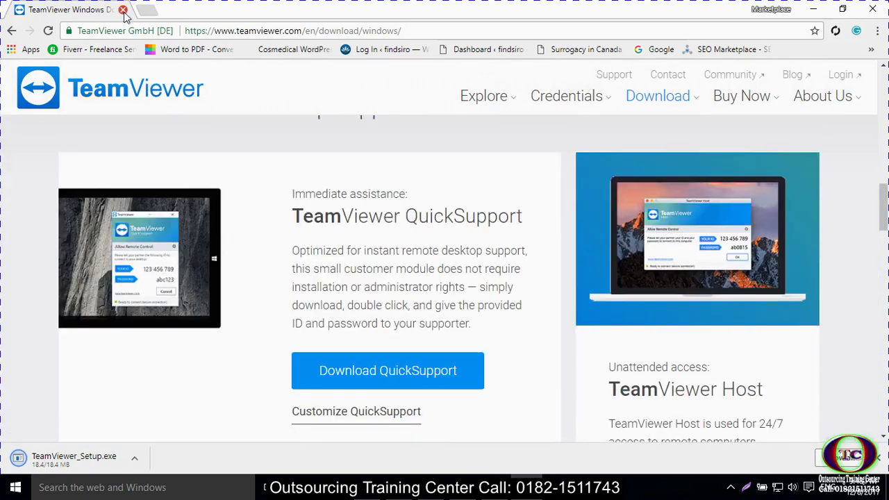
Show all browser downloads, open TeamViewer_Setup.exe and allow it to run.
click(844, 460)
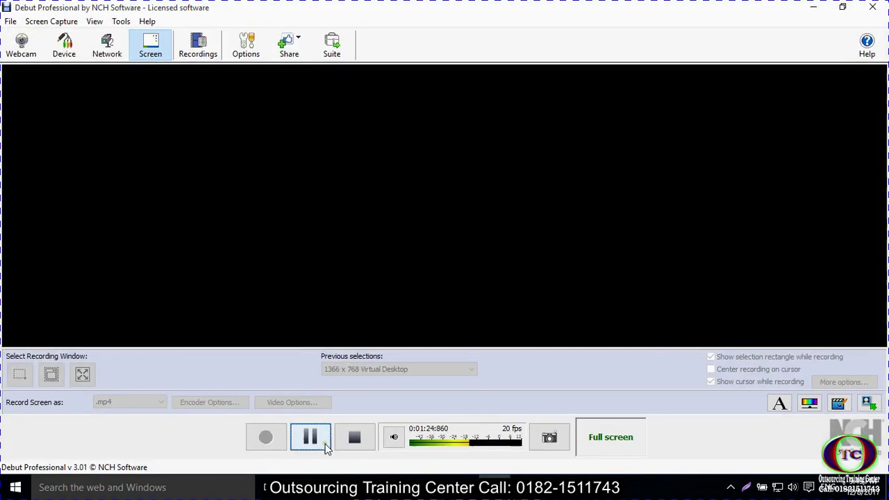
click(326, 442)
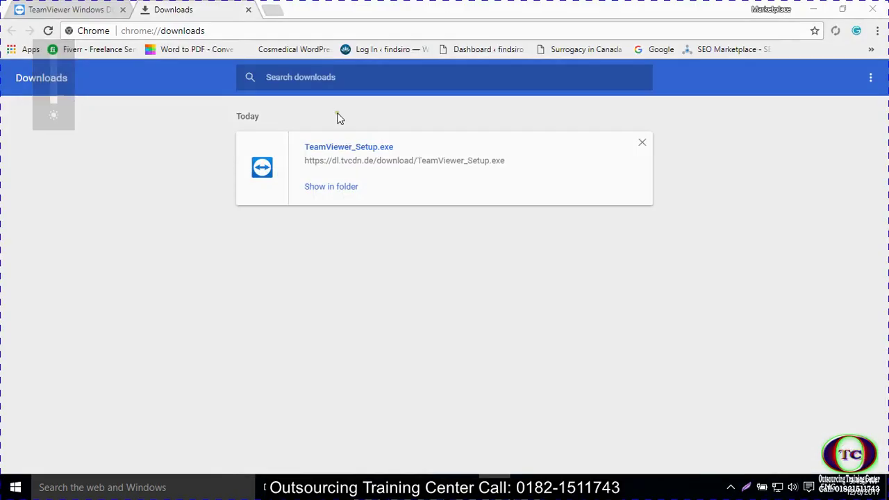
click(347, 156)
click(345, 151)
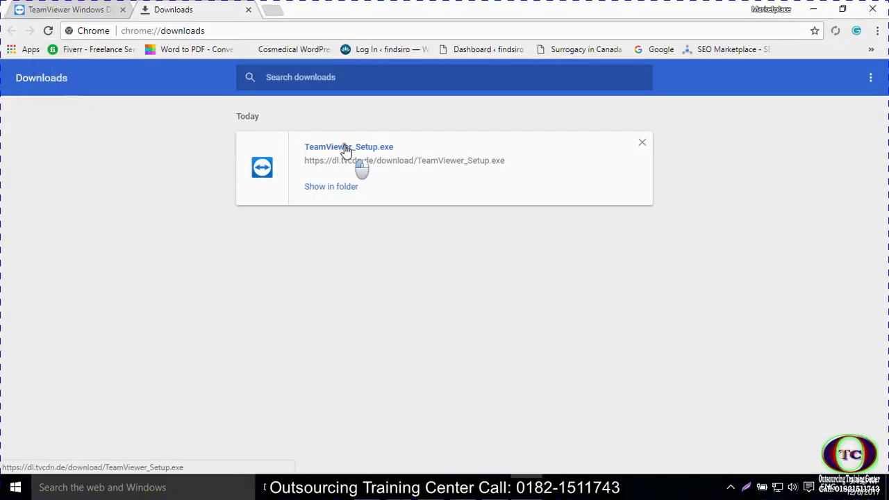
click(486, 256)
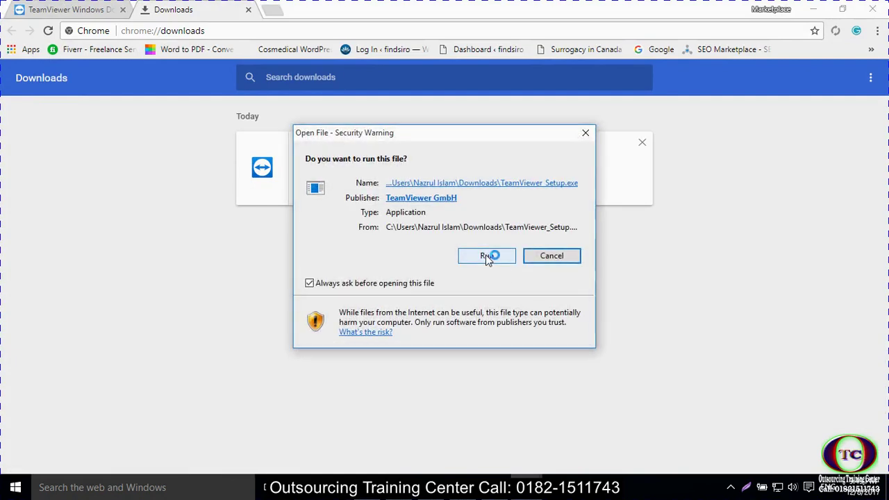
click(507, 244)
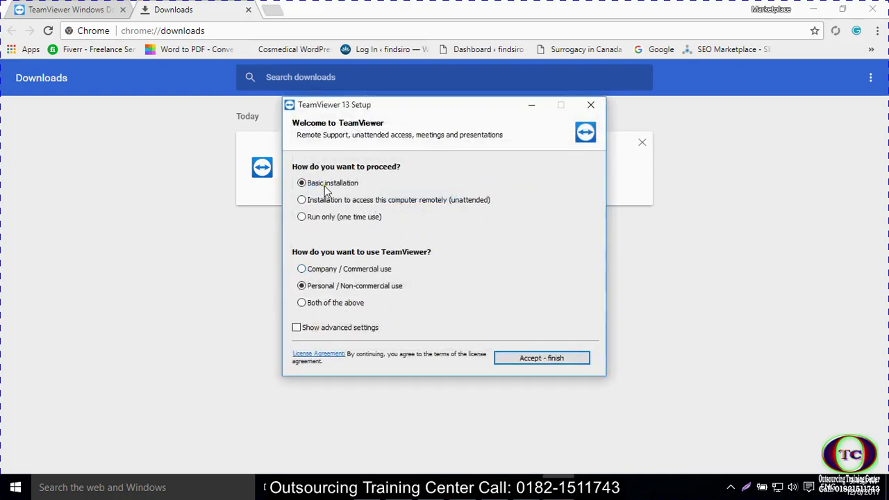
Accept the basic installation for personal / non-commercial use and cancel the repeated prompt to run the setup file.
click(446, 250)
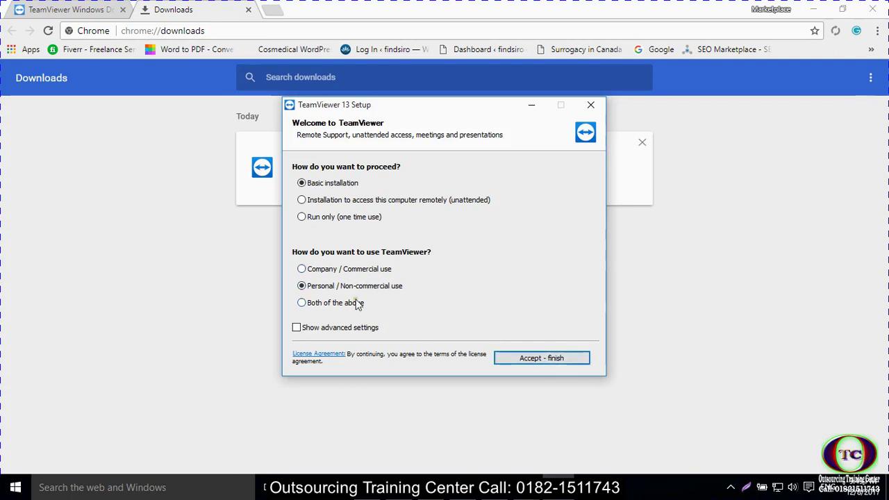
click(552, 357)
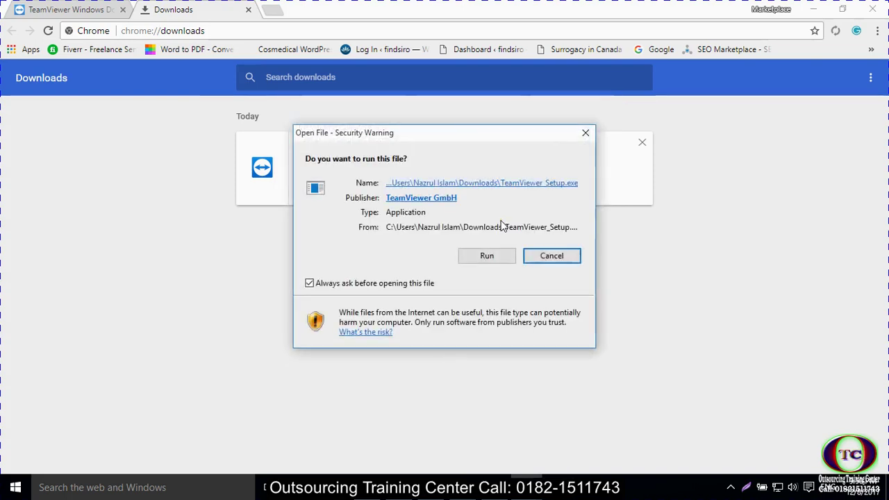
click(535, 259)
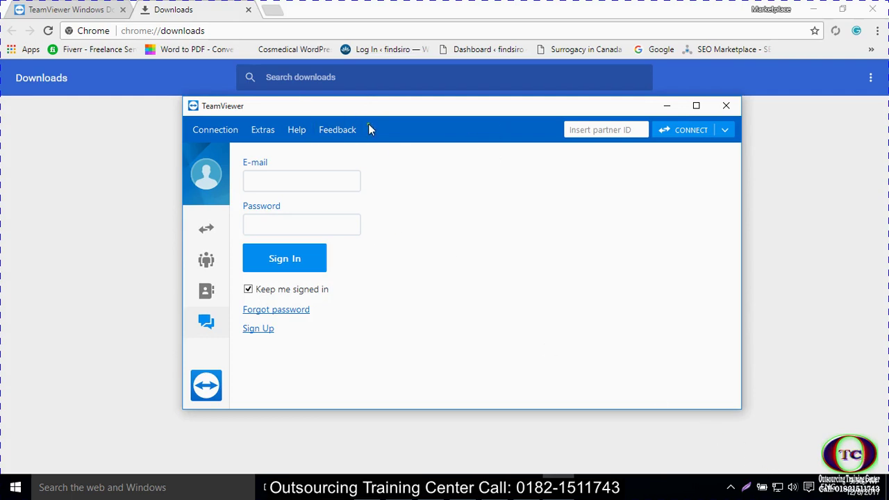
Examine the computer's own ID and password and the Partner ID field on TeamViewer's remote control page.
click(370, 158)
click(207, 231)
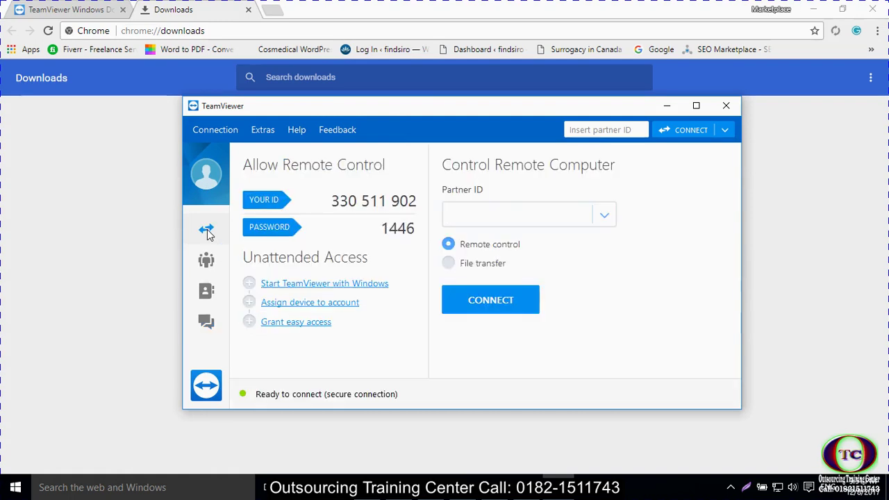
click(450, 215)
drag(331, 200, 420, 200)
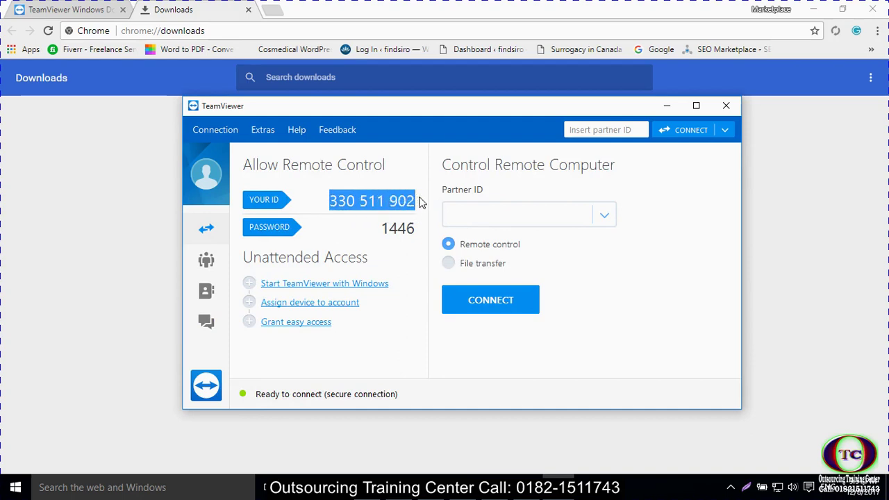
click(461, 210)
double_click(389, 228)
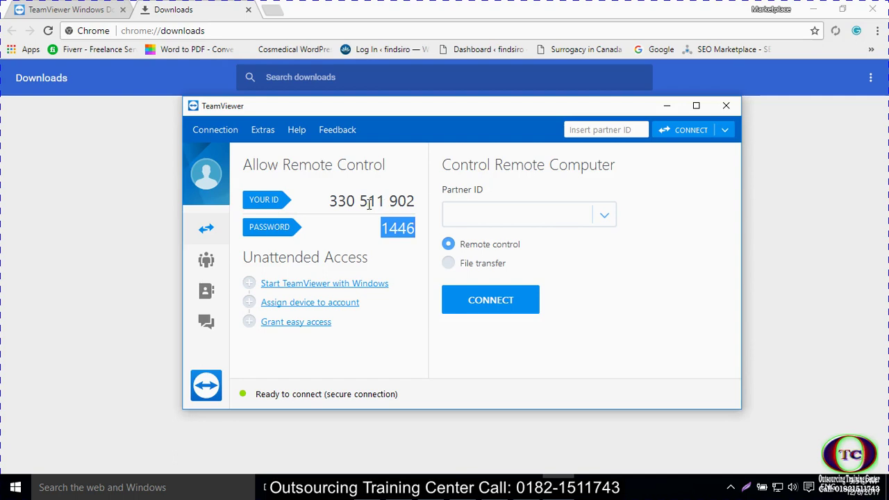
click(391, 231)
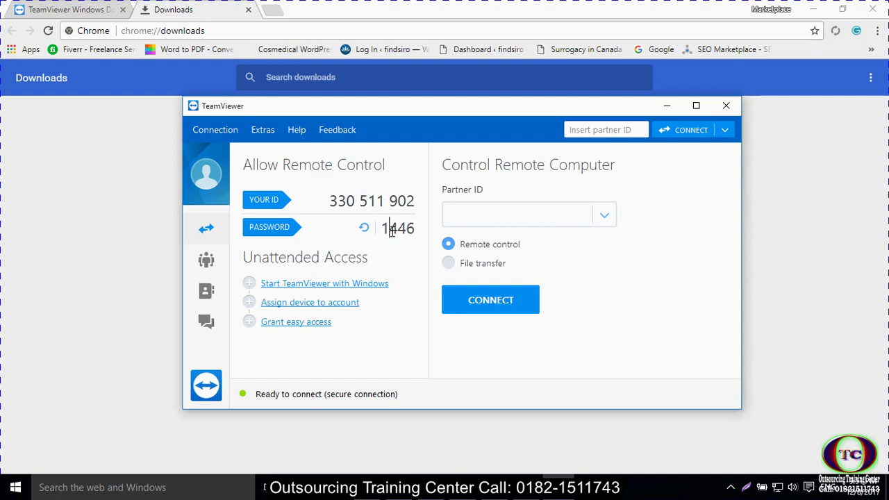
click(480, 216)
Start a presentation meeting from TeamViewer's meeting page and unmute the microphone.
click(207, 262)
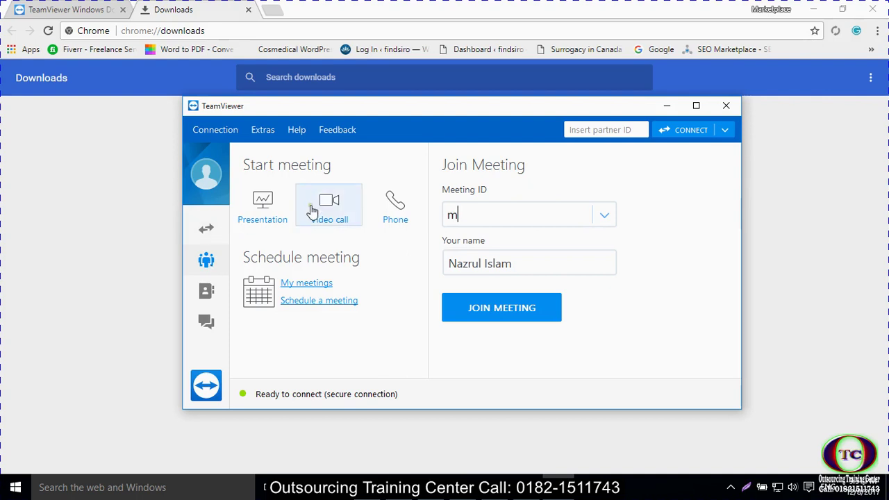
click(263, 208)
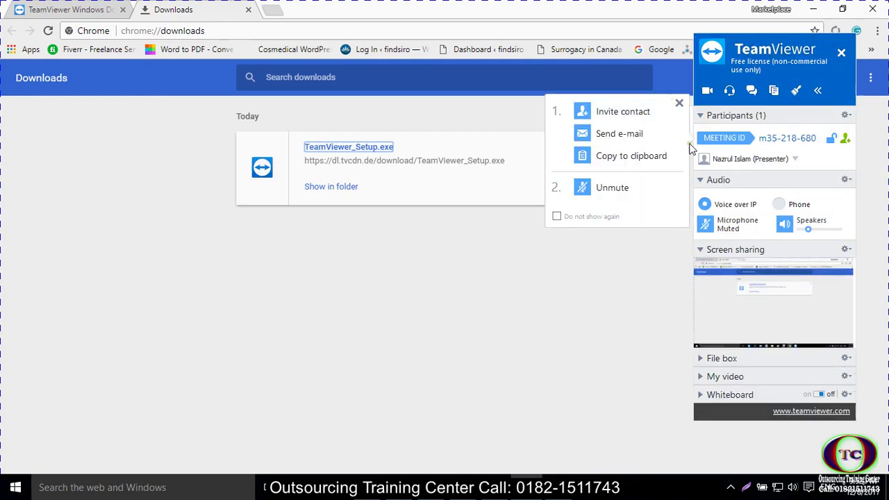
click(705, 229)
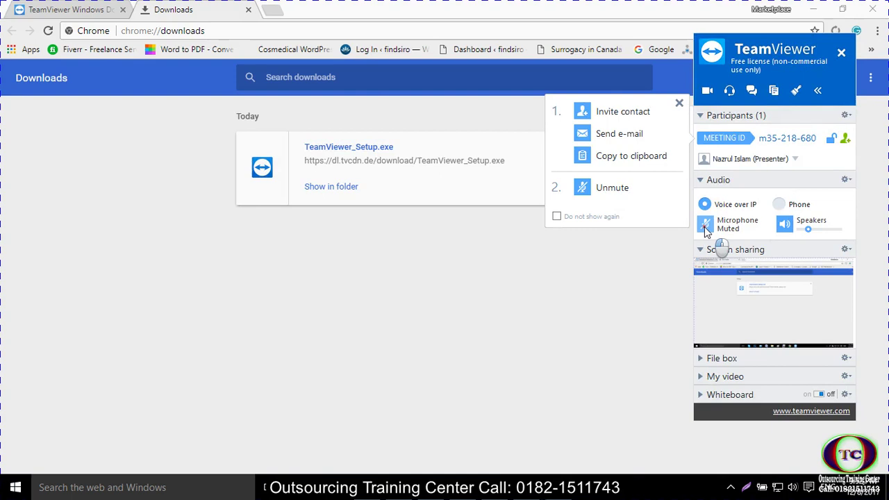
click(705, 229)
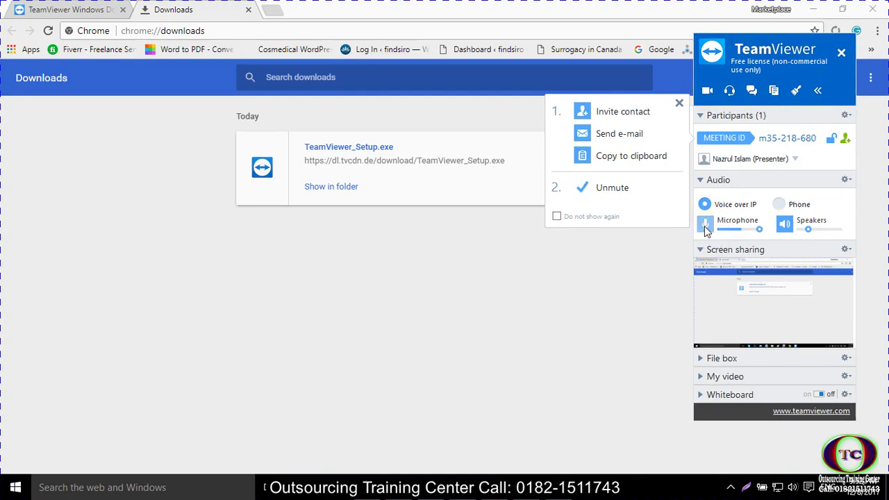
Copy the meeting ID from the meeting panel and mute the microphone.
drag(760, 139, 815, 136)
key(ctrl+c)
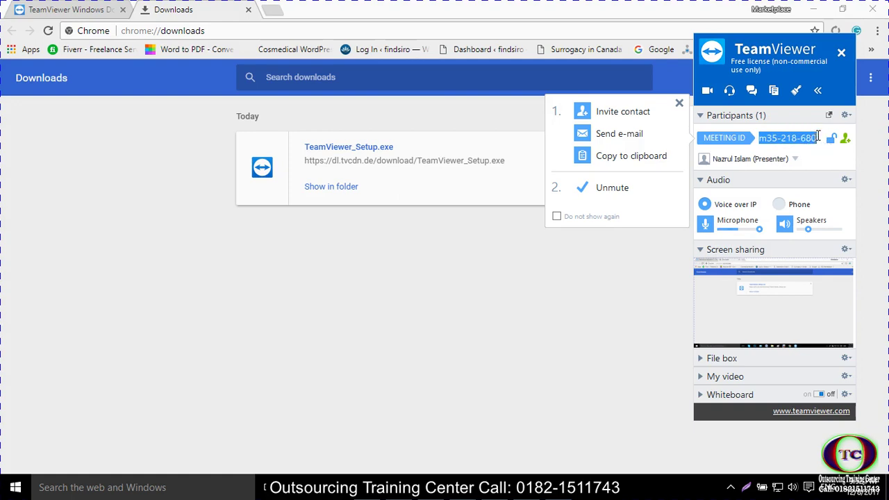
click(706, 224)
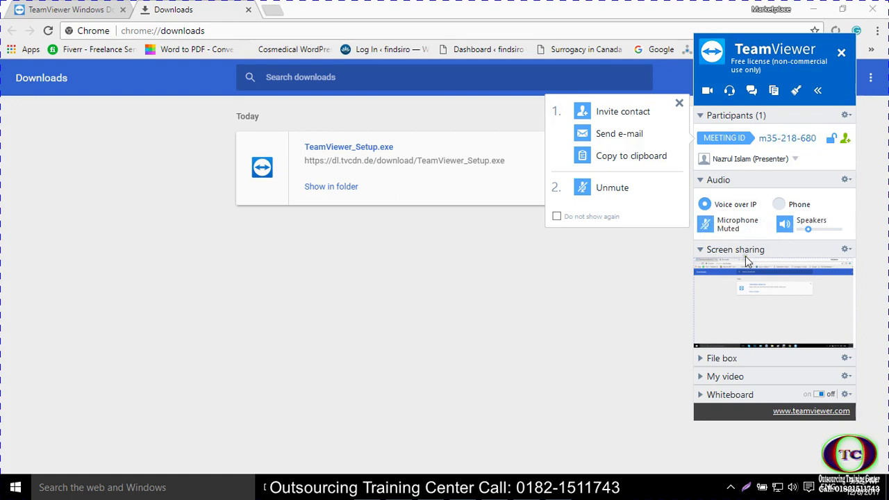
Move the main TeamViewer window clear of the meeting panel, paste the copied ID as the meeting to join, and dismiss the invitation hint.
mouse_move(743, 347)
click(559, 486)
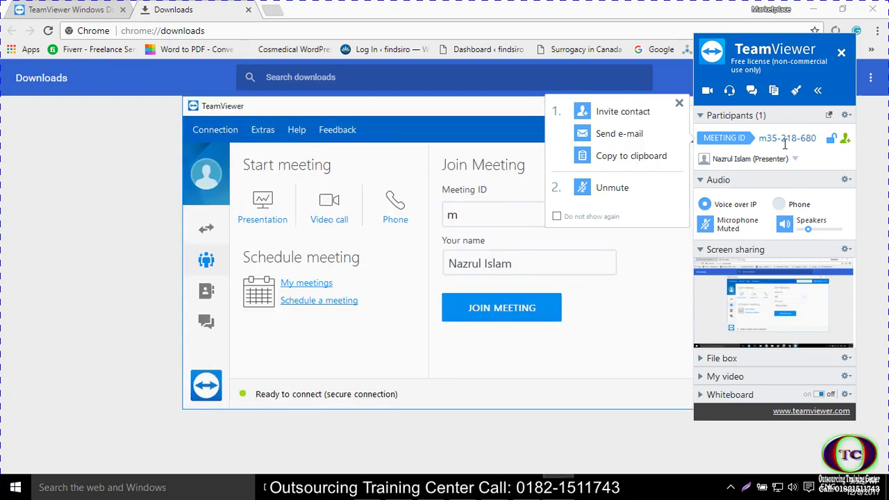
drag(475, 106, 342, 110)
drag(341, 219, 305, 218)
key(ctrl+v)
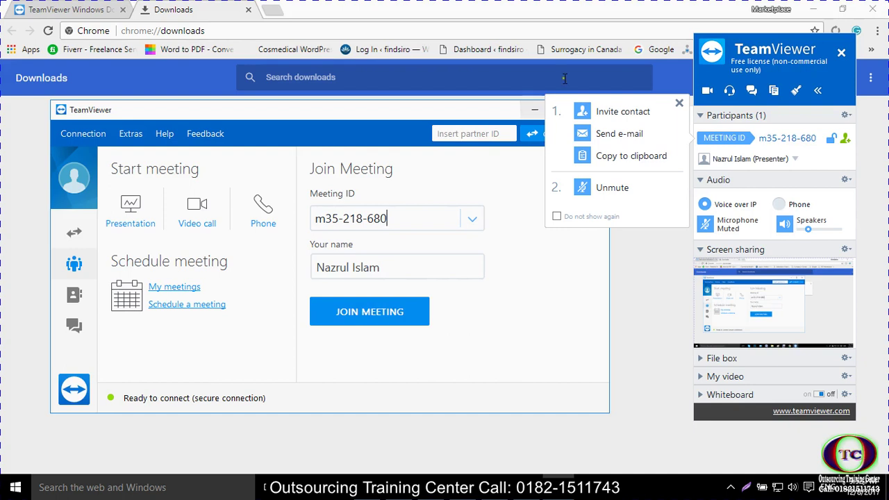
click(678, 104)
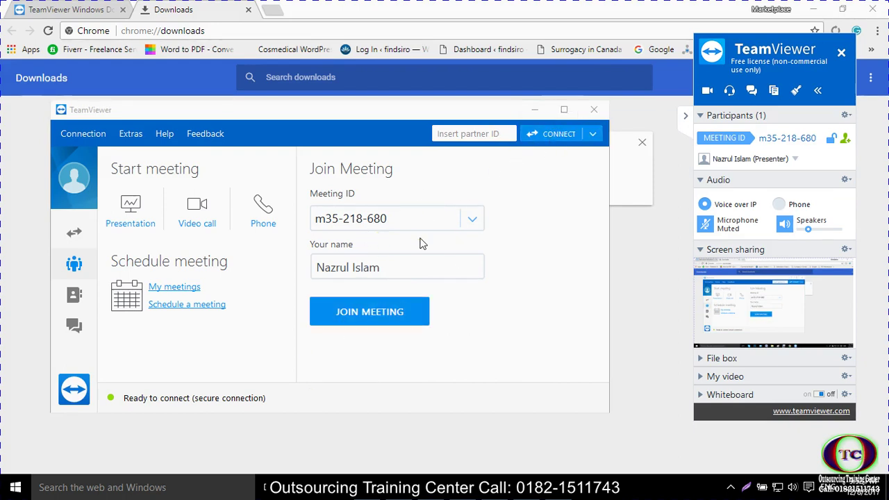
Select the pasted meeting ID, unmute the microphone and cancel closing the active connections.
click(403, 217)
drag(403, 217, 317, 218)
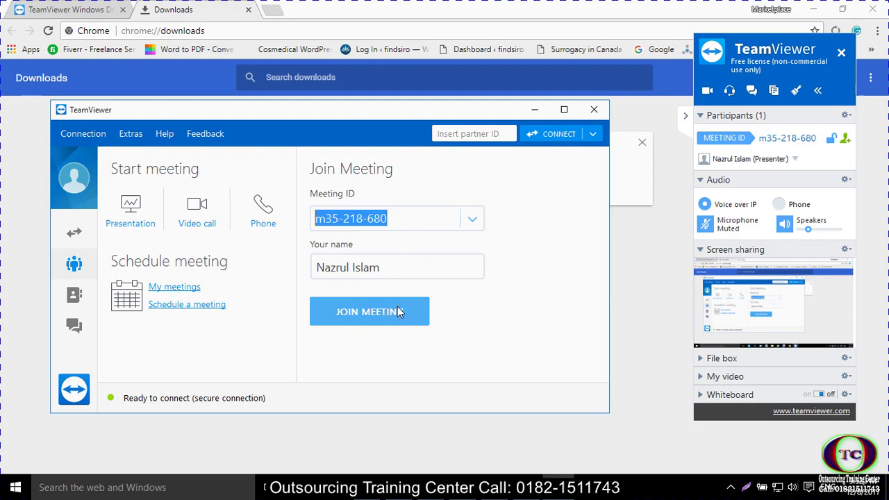
click(708, 228)
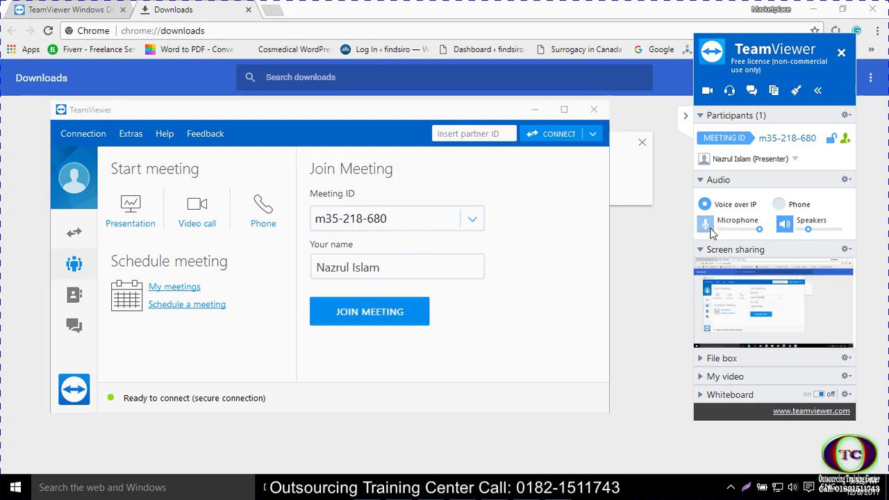
click(592, 111)
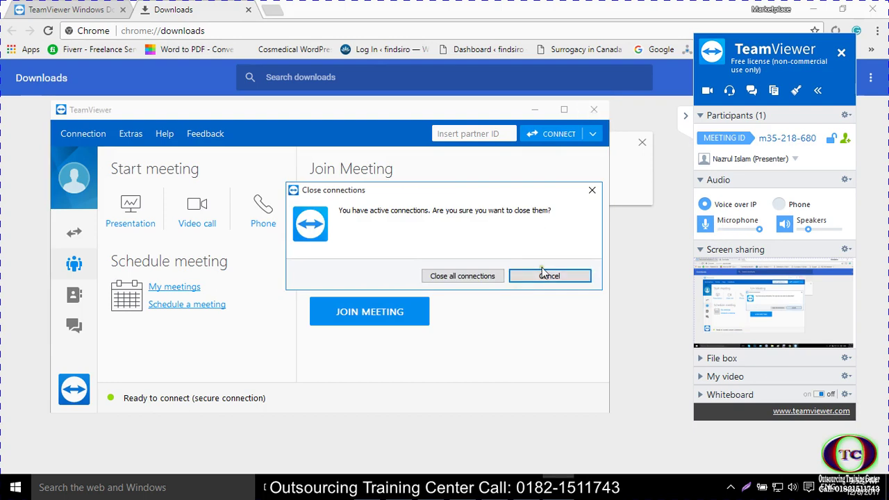
click(592, 190)
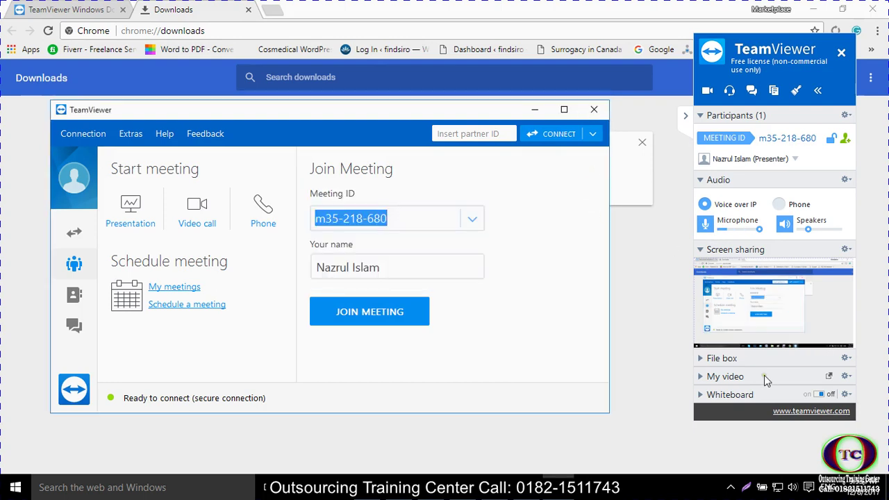
Expand the File box and My video sections of the meeting panel.
click(700, 358)
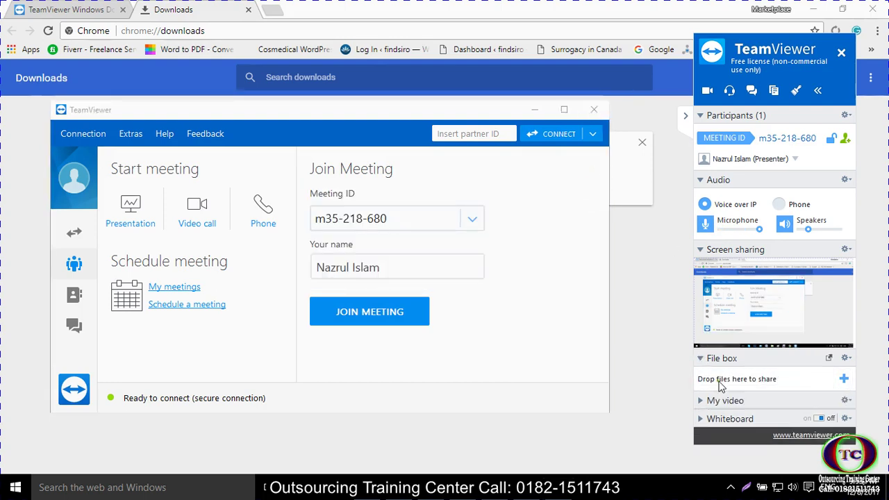
click(708, 401)
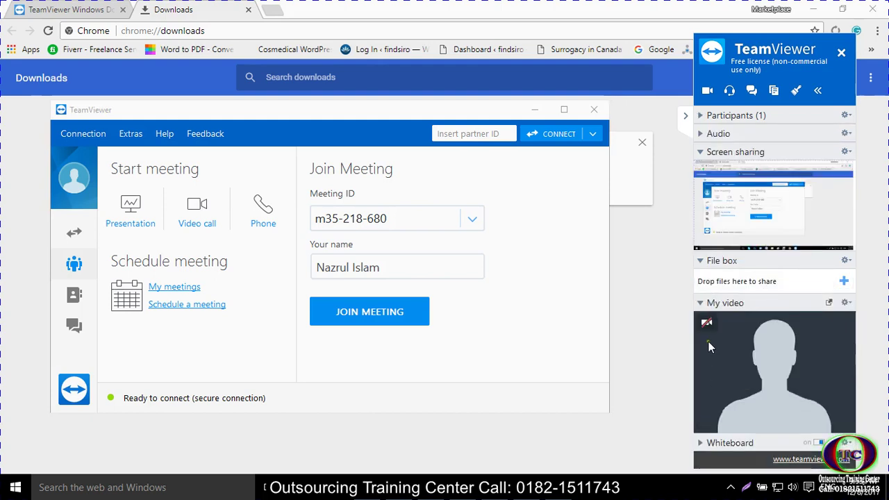
click(707, 324)
Open the whiteboard and draw a cyan pen mark and a green highlighter stroke beside the main TeamViewer window.
click(712, 443)
click(762, 376)
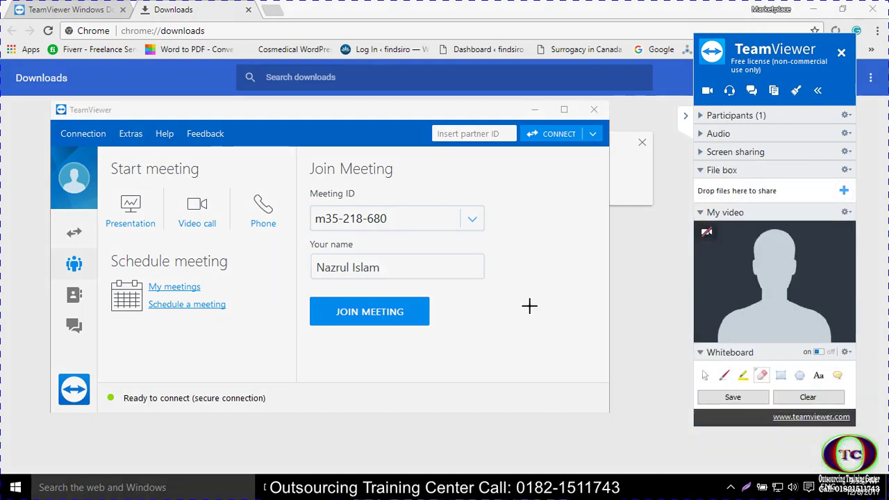
click(724, 375)
mouse_move(625, 292)
mouse_down()
mouse_move(629, 314)
mouse_move(645, 306)
mouse_move(632, 241)
mouse_up()
click(742, 375)
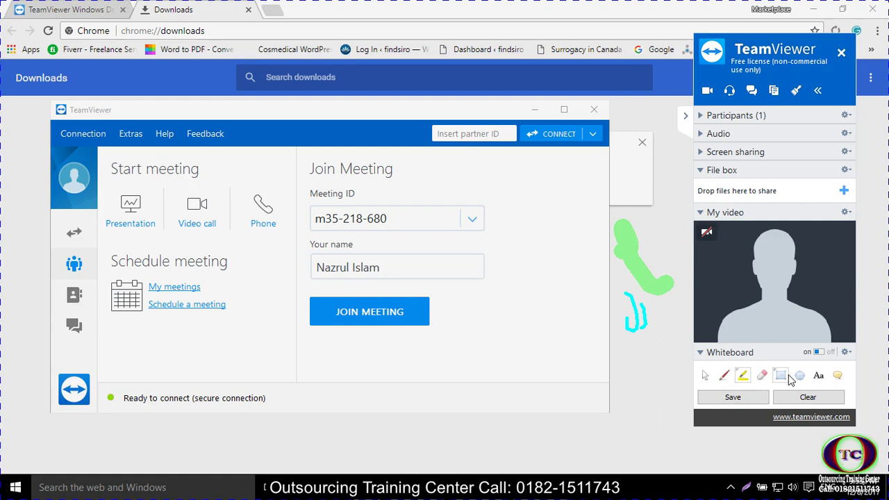
Add the whiteboard text "vcvczxvc" beside the Meeting ID field.
click(818, 376)
click(485, 226)
text(vcvczxvc)
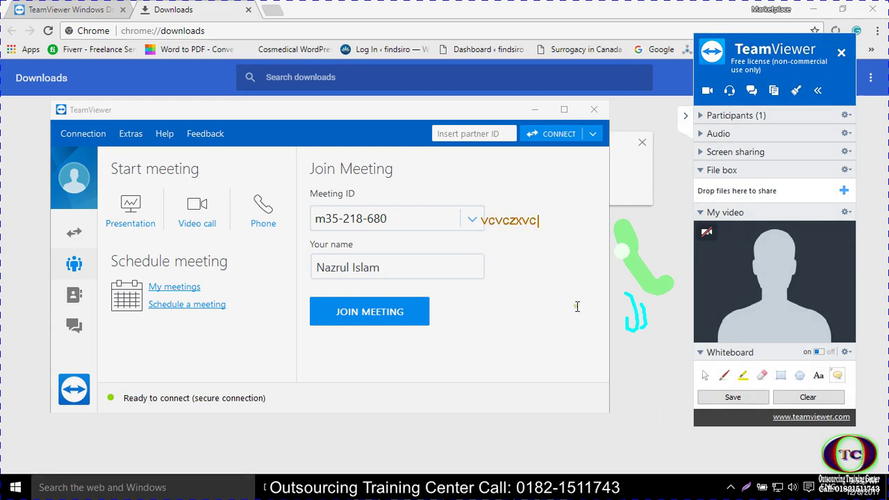
Add a whiteboard speech bubble with the text "xcvcxvcv" beside the Your name field and return to the pointer.
click(552, 292)
text(xcvcxvcv)
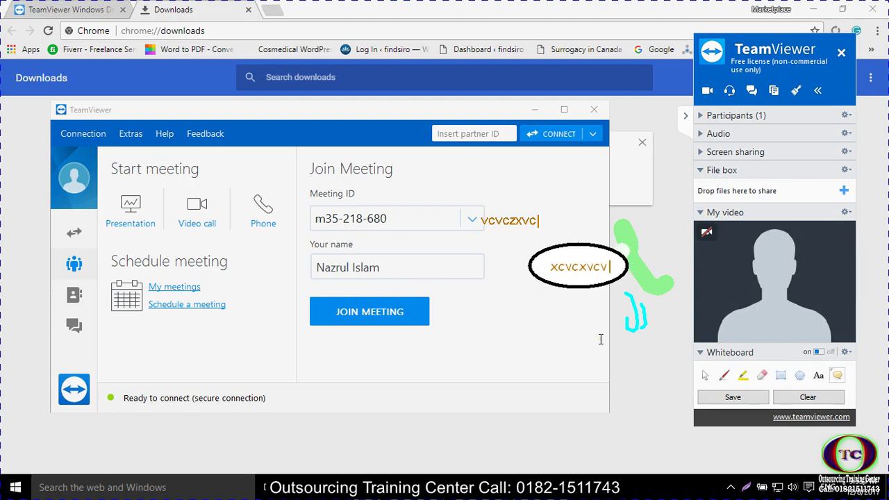
click(705, 375)
click(575, 274)
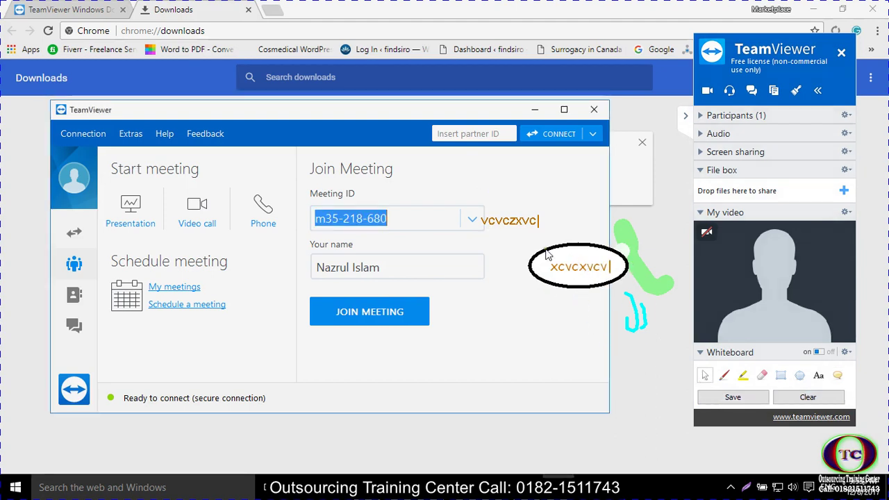
click(696, 378)
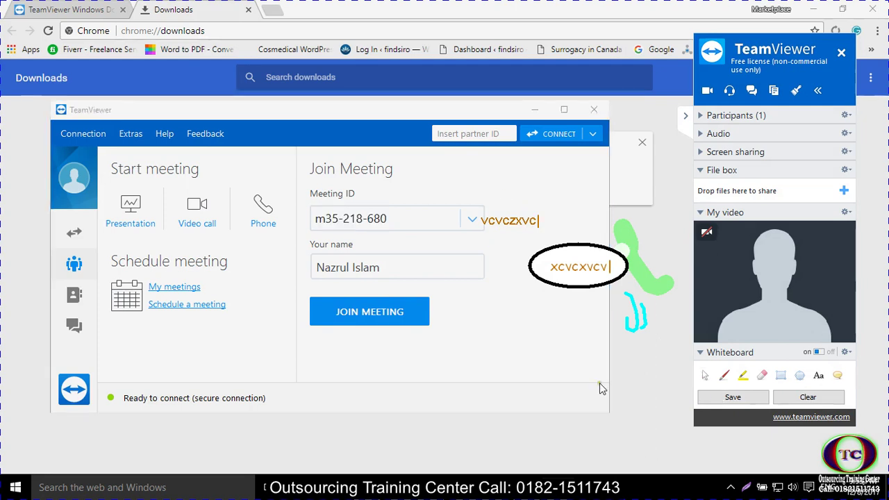
Erase all whiteboard marks, including a new highlighter stroke drawn beside the Your name field.
click(762, 375)
mouse_move(596, 274)
mouse_down()
mouse_move(548, 280)
mouse_move(570, 254)
mouse_move(546, 260)
mouse_move(576, 242)
mouse_move(503, 230)
mouse_move(512, 216)
mouse_move(639, 276)
mouse_move(643, 334)
mouse_move(613, 232)
mouse_move(673, 276)
mouse_up()
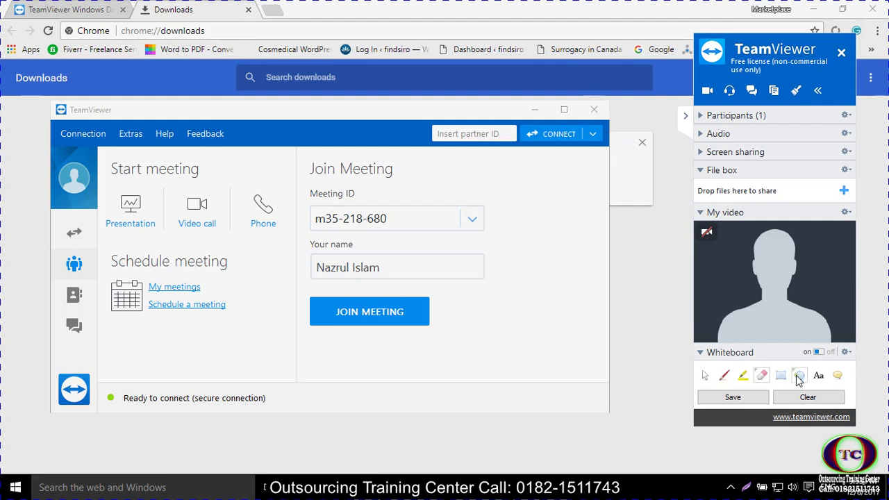
click(742, 376)
mouse_move(507, 247)
mouse_down()
mouse_move(548, 284)
mouse_move(496, 264)
mouse_move(544, 298)
mouse_move(514, 305)
mouse_up()
click(768, 377)
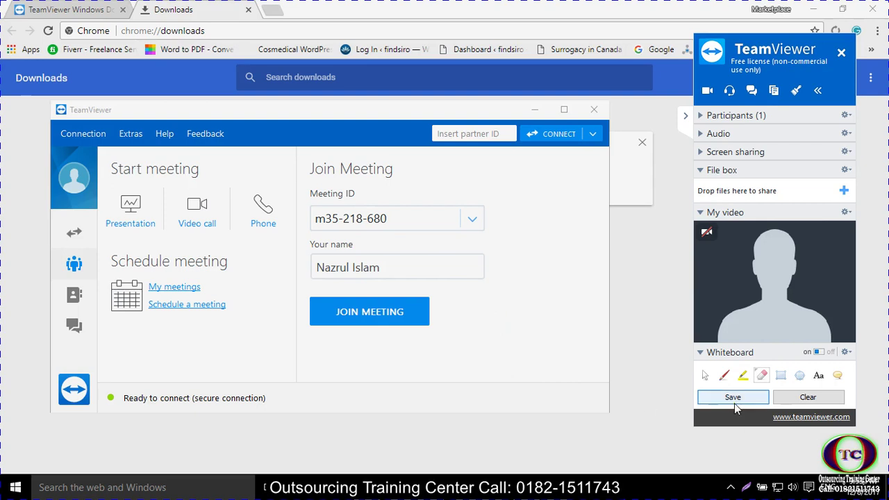
Collapse the Whiteboard section, open the meeting chat and enter the message "hi".
click(701, 354)
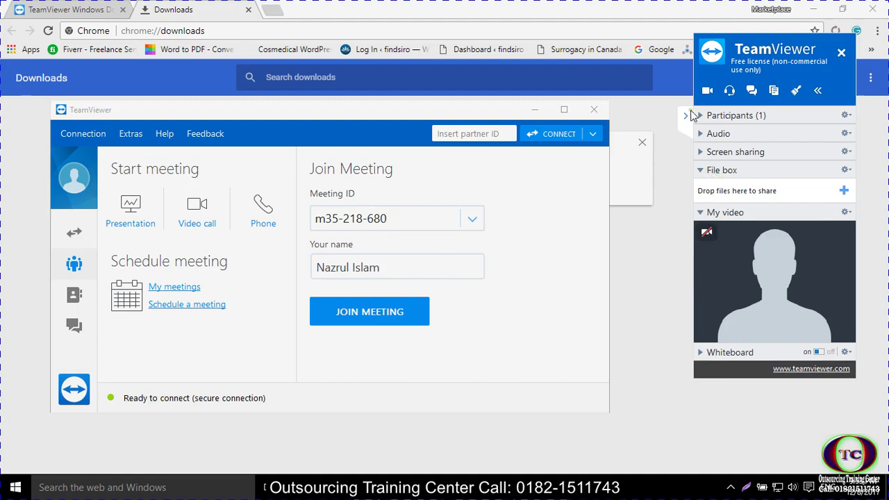
click(752, 91)
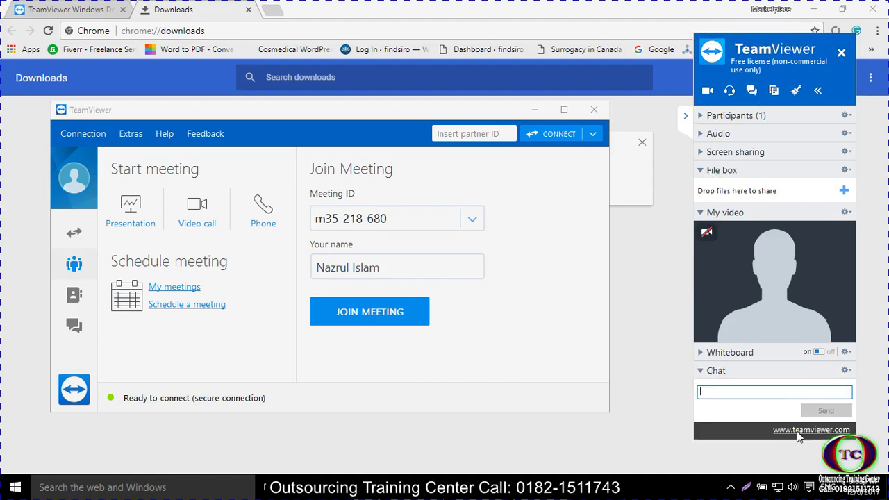
text(hi)
Expand the Audio section of the meeting panel, then mute and unmute the microphone.
click(773, 91)
click(732, 91)
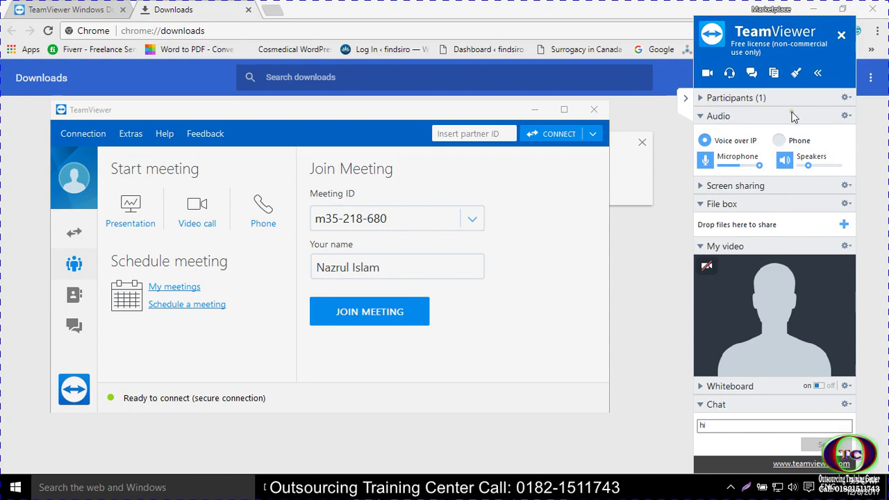
click(701, 162)
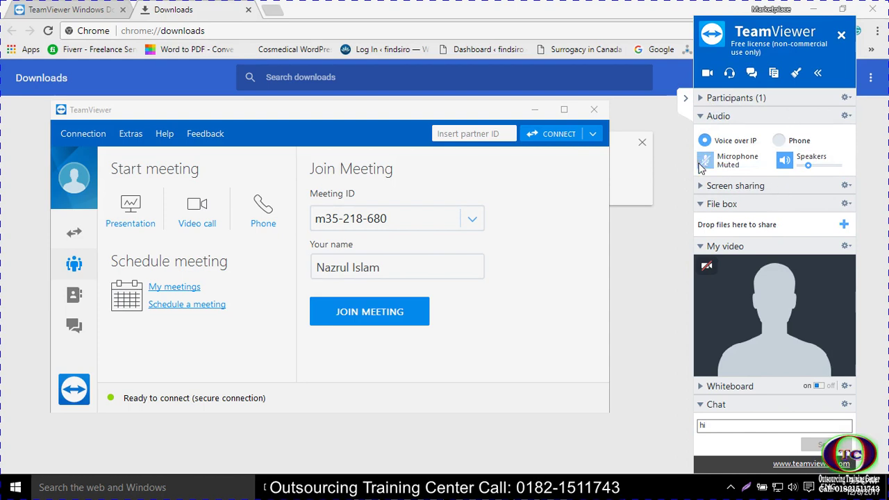
click(703, 164)
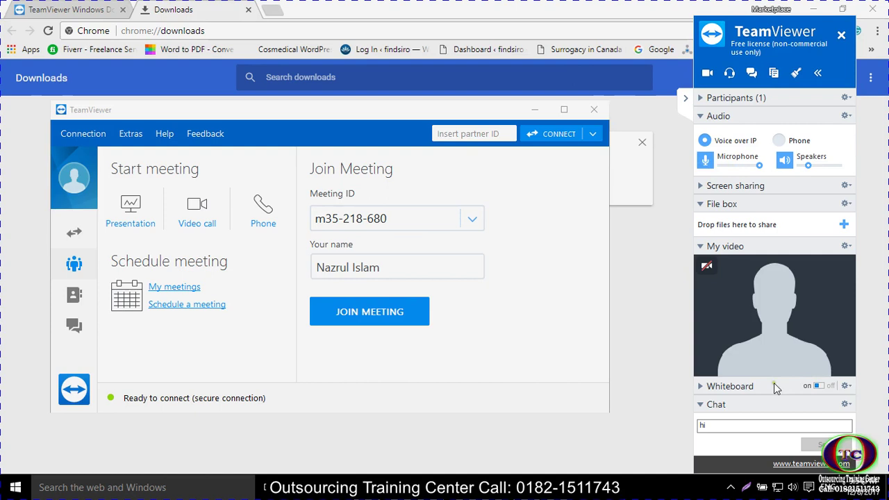
Collapse the My video and Chat sections, expand the Whiteboard section and select its pointer tool.
click(700, 246)
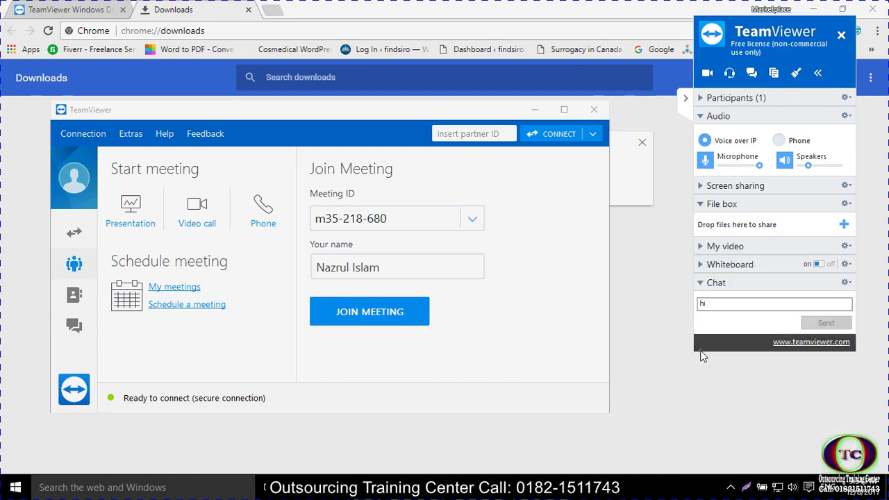
click(700, 264)
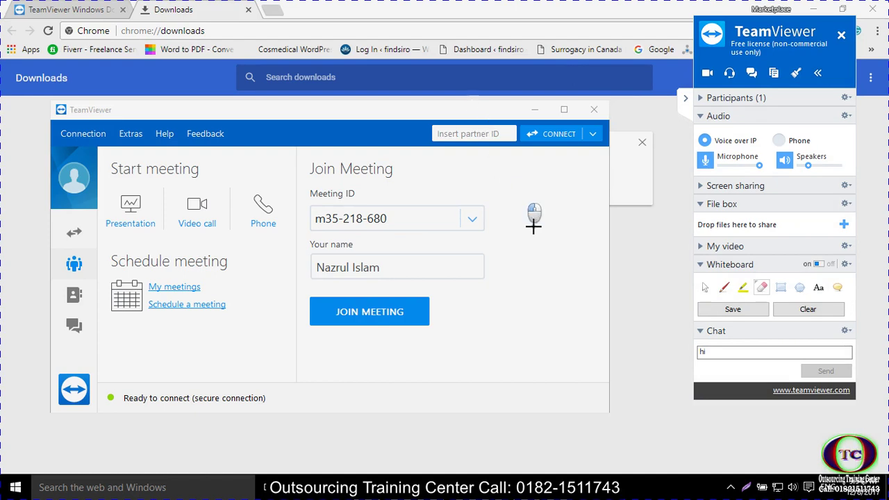
click(701, 334)
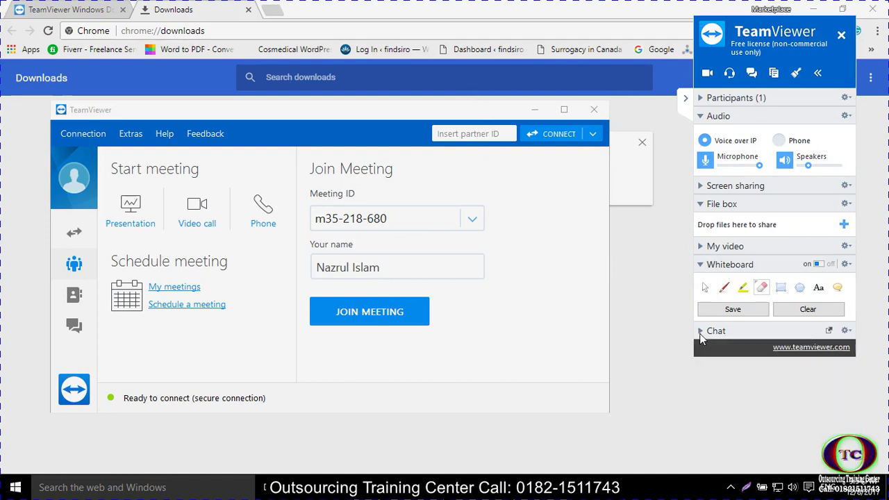
click(704, 288)
Switch to the Debut Professional window and close the TeamViewer meeting panel.
click(561, 486)
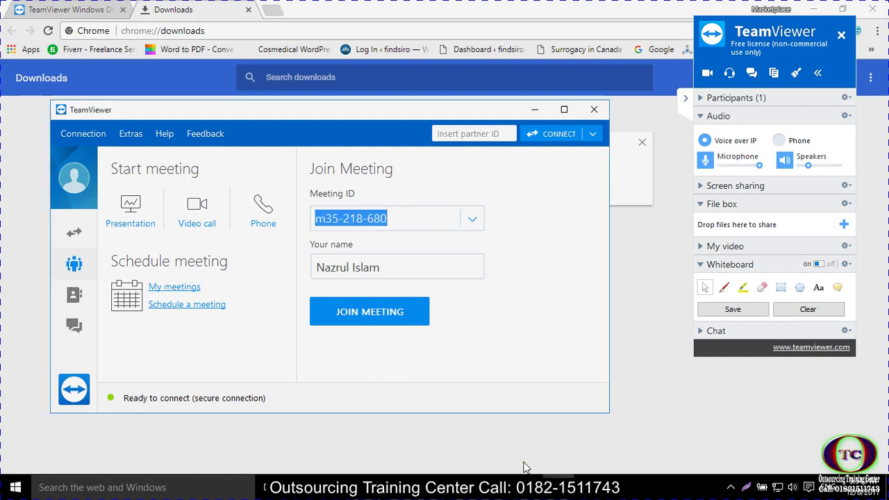
key(alt+Tab)
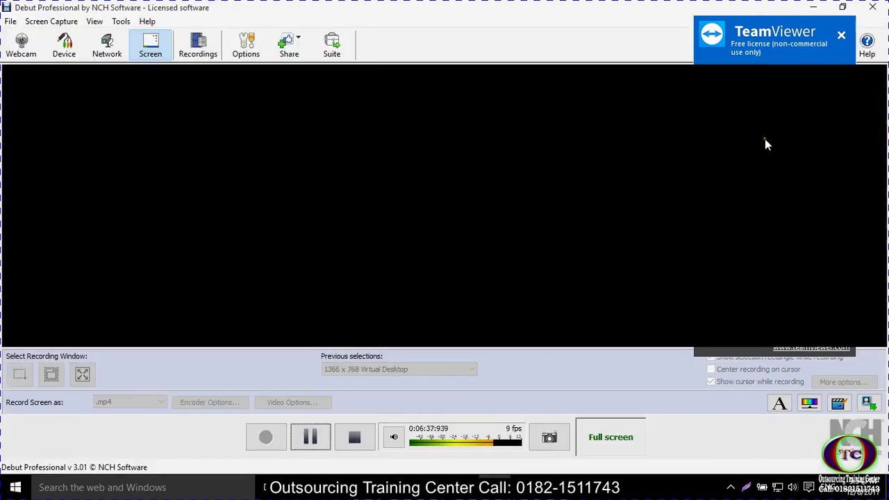
click(839, 43)
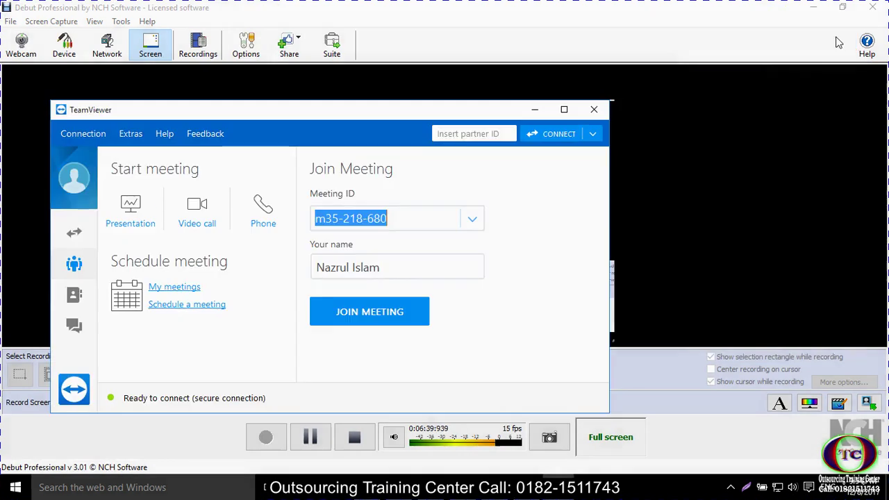